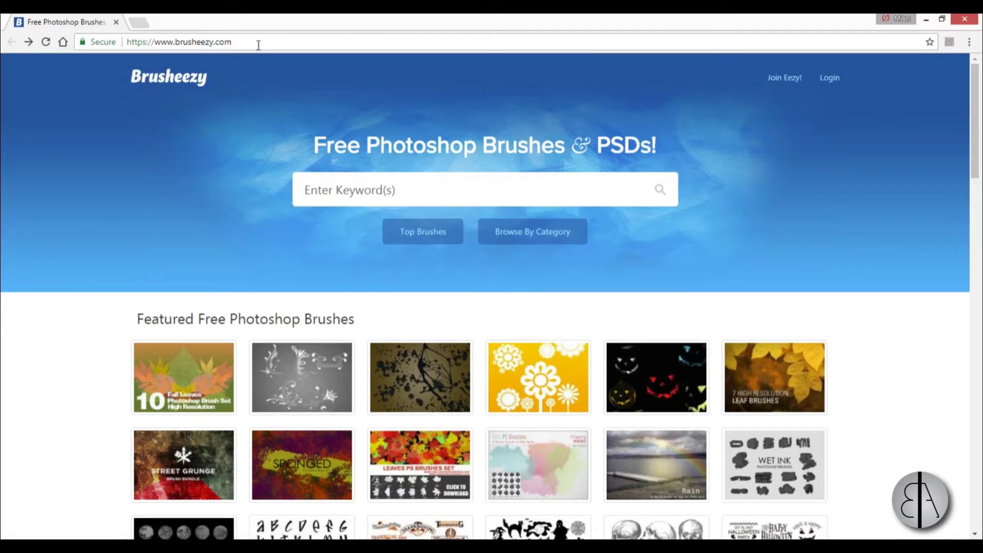
- Highlight the Brusheezy address in Chrome's address bar, then deselect it
drag(233, 42, 157, 43)
click(66, 350)
- Open The Inky Ink Brushes page and start its free zip download
click(436, 384)
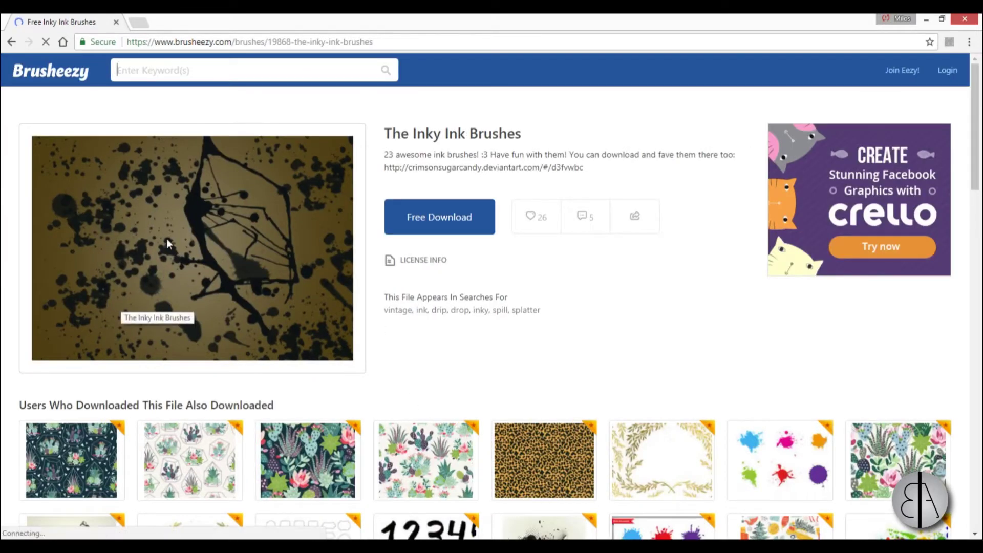
click(434, 223)
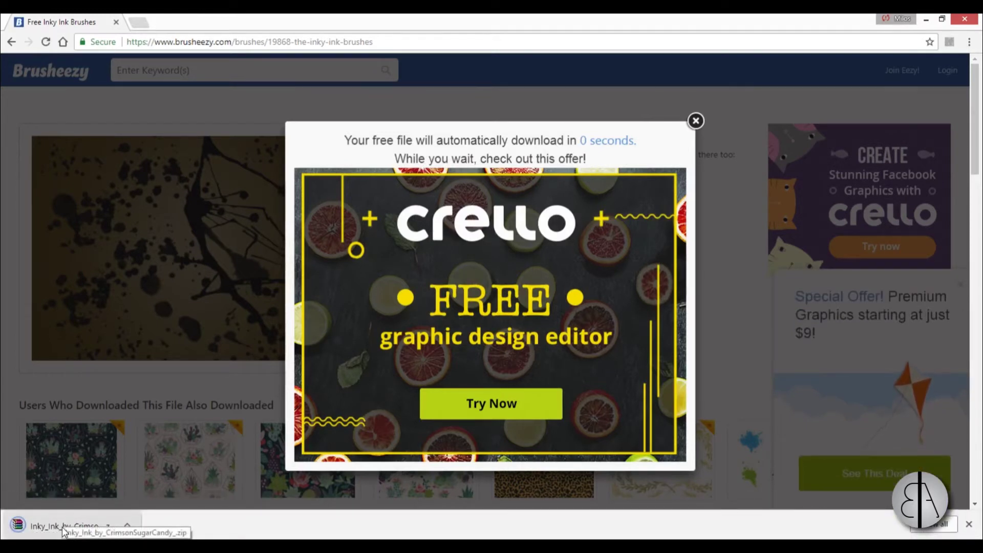
- Open the downloaded Inky Ink zip in WinRAR and dismiss the license reminder
right_click(62, 528)
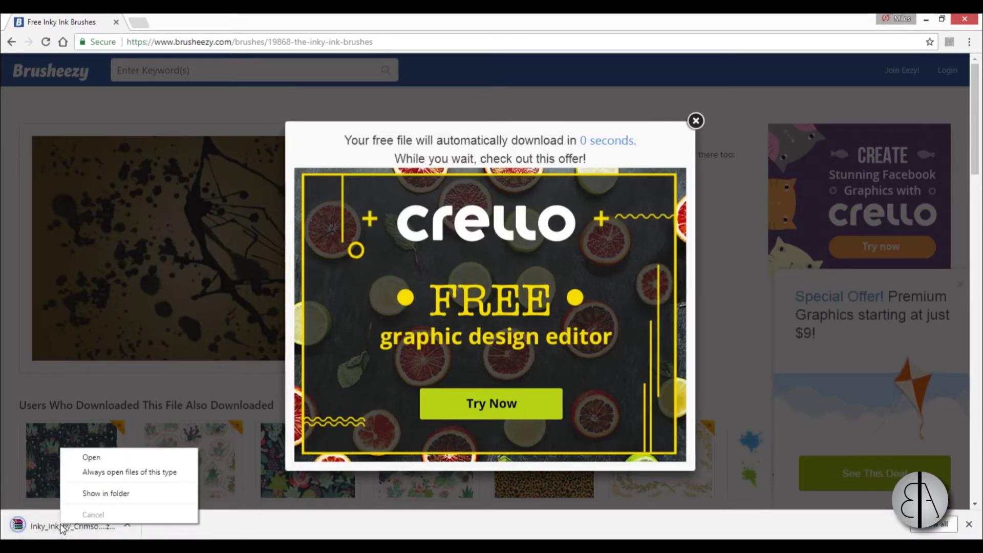
click(91, 457)
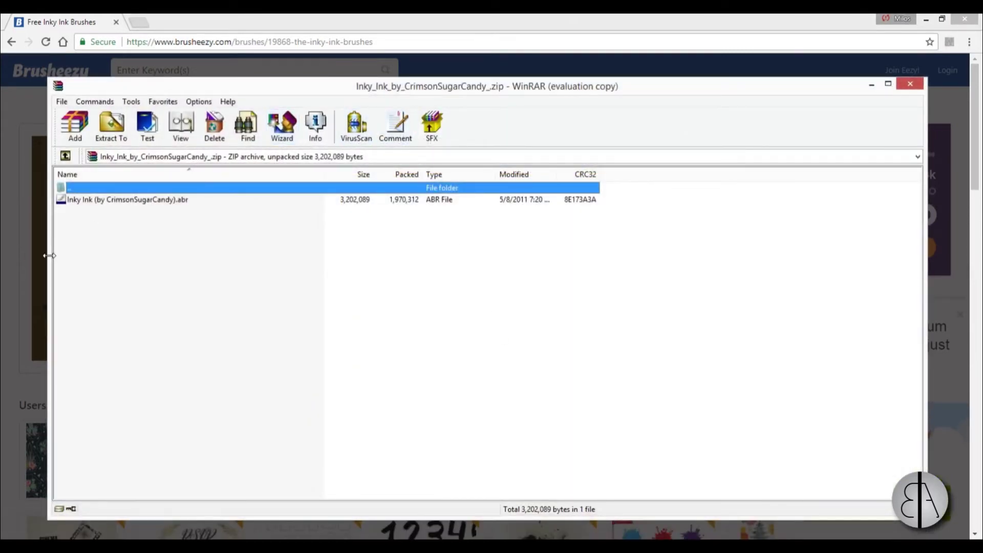
key(Escape)
- Narrow the WinRAR window, select the Inky Ink .abr file, and minimize Chrome
drag(49, 315, 462, 307)
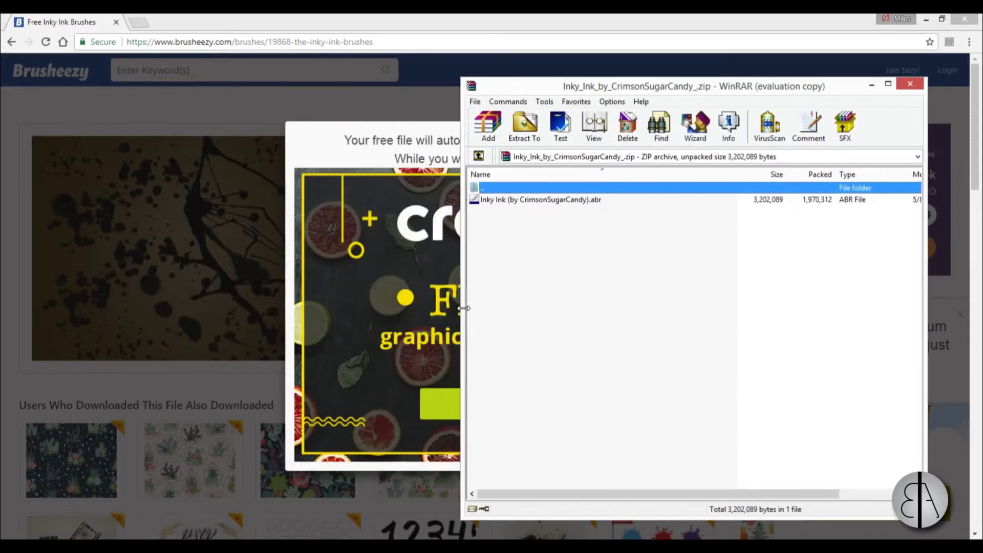
click(520, 202)
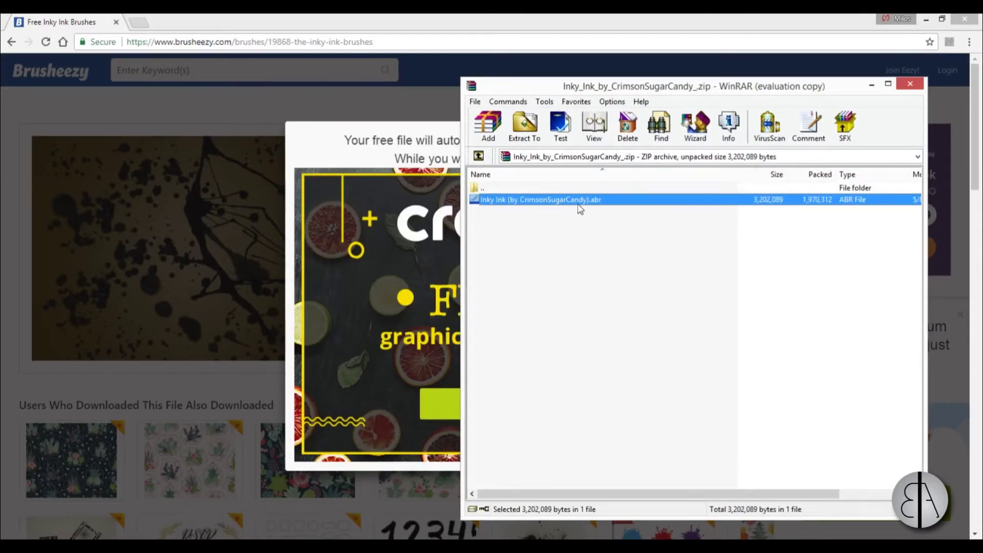
click(925, 19)
click(241, 522)
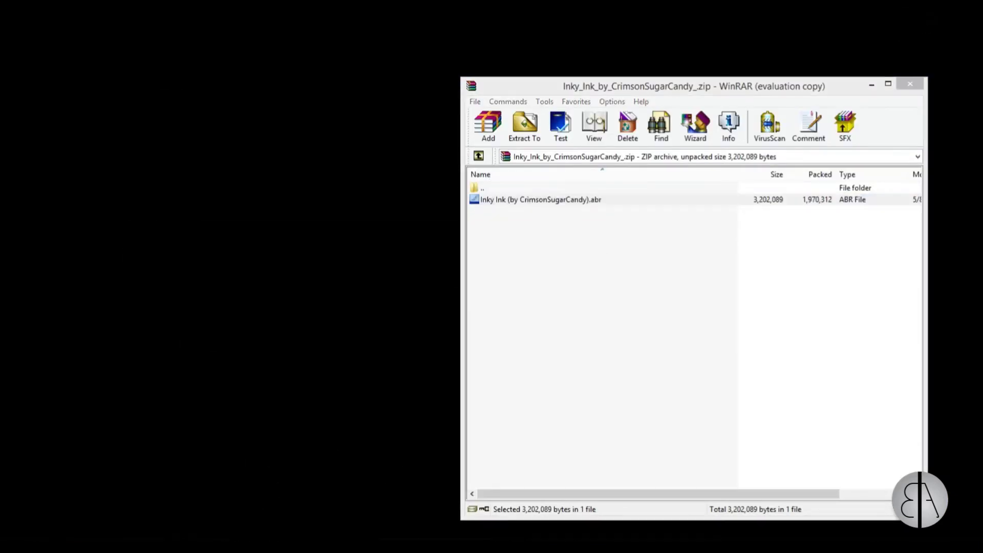
- Open File Explorer and browse from Local Disk (C:) into Program Files\Adobe
right_click(203, 545)
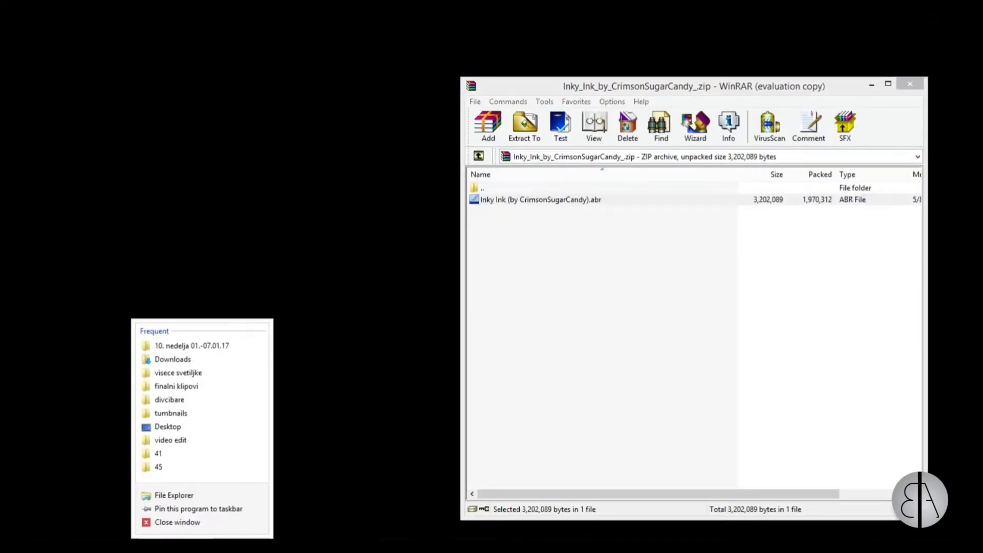
click(184, 423)
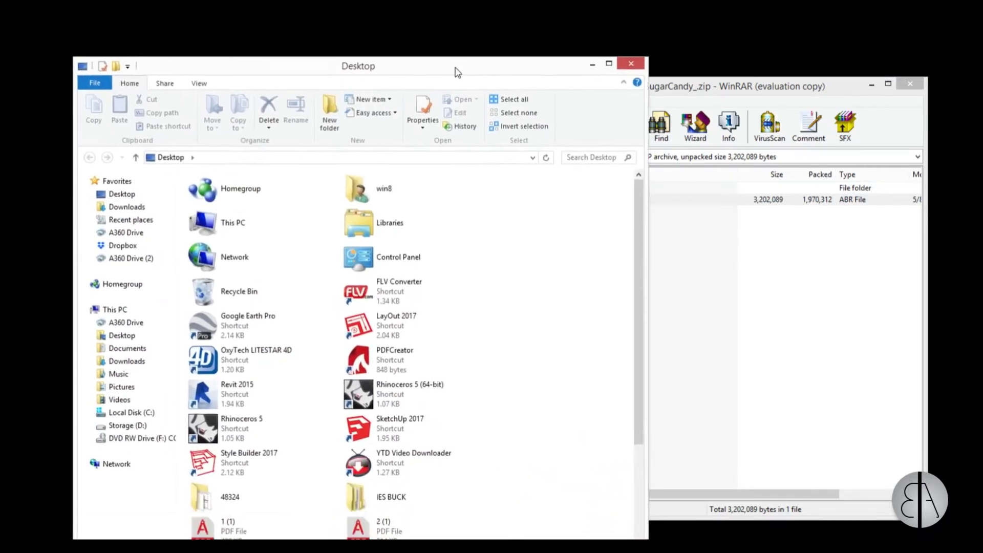
click(137, 399)
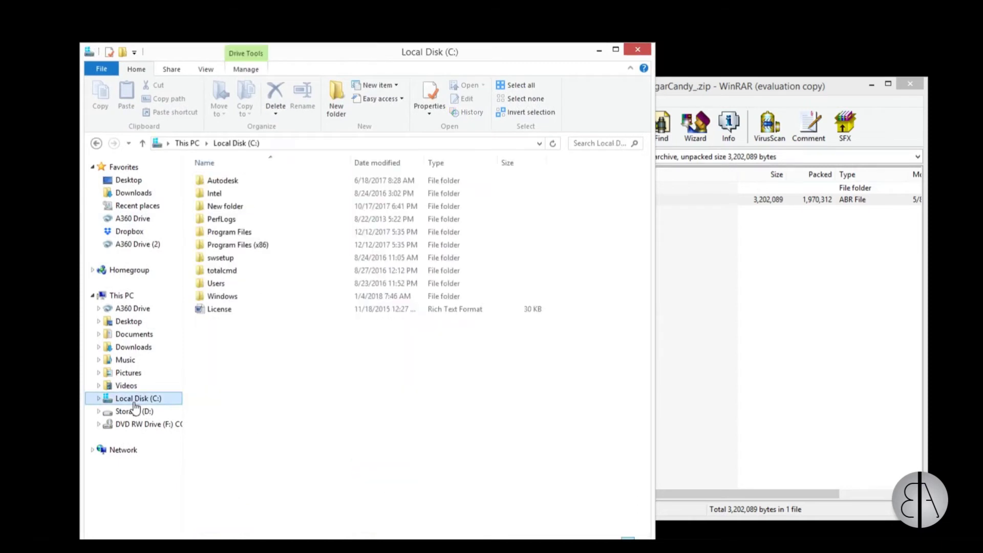
double_click(231, 232)
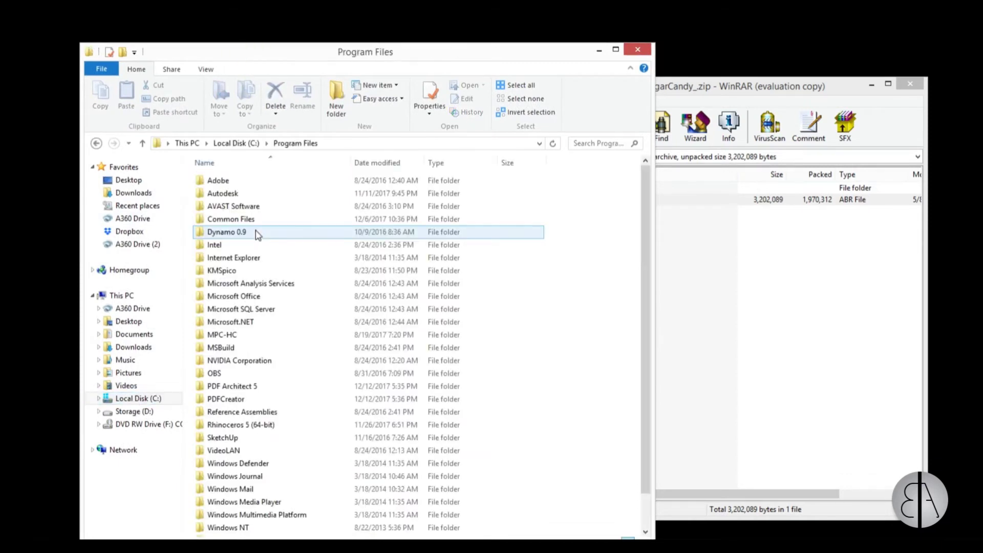
double_click(221, 183)
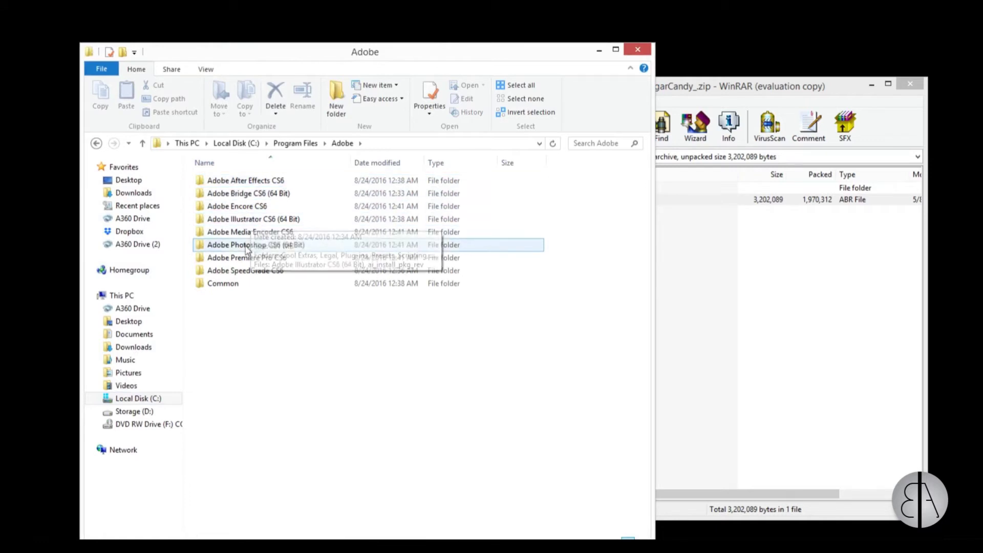
- Open Adobe Photoshop CS6 (64 Bit)\Presets\Brushes and bring WinRAR back to front
click(278, 248)
double_click(281, 250)
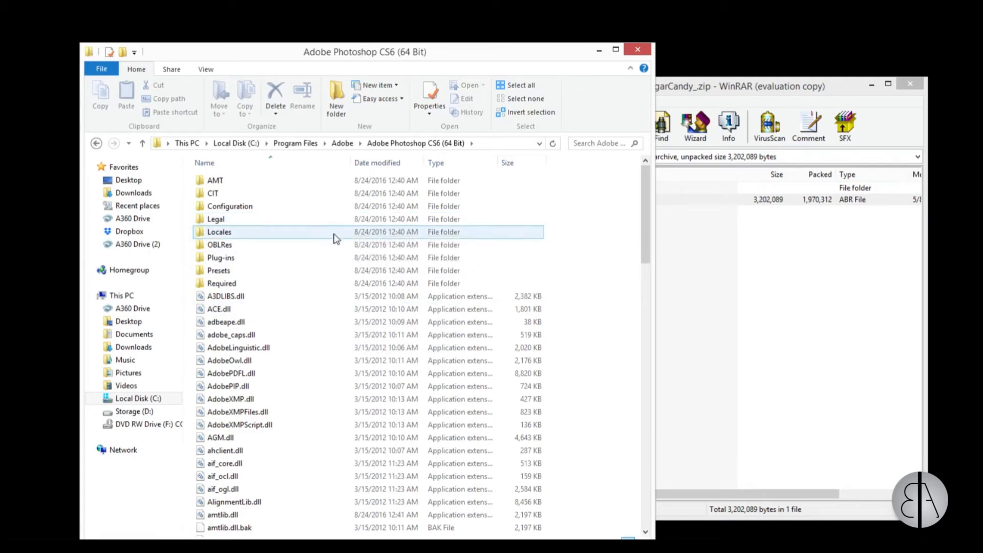
double_click(223, 274)
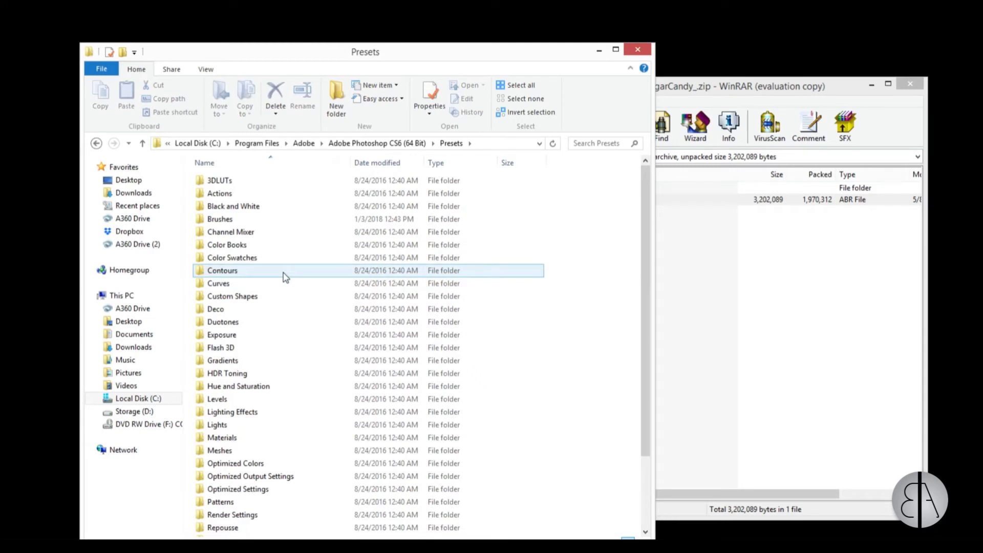
click(220, 223)
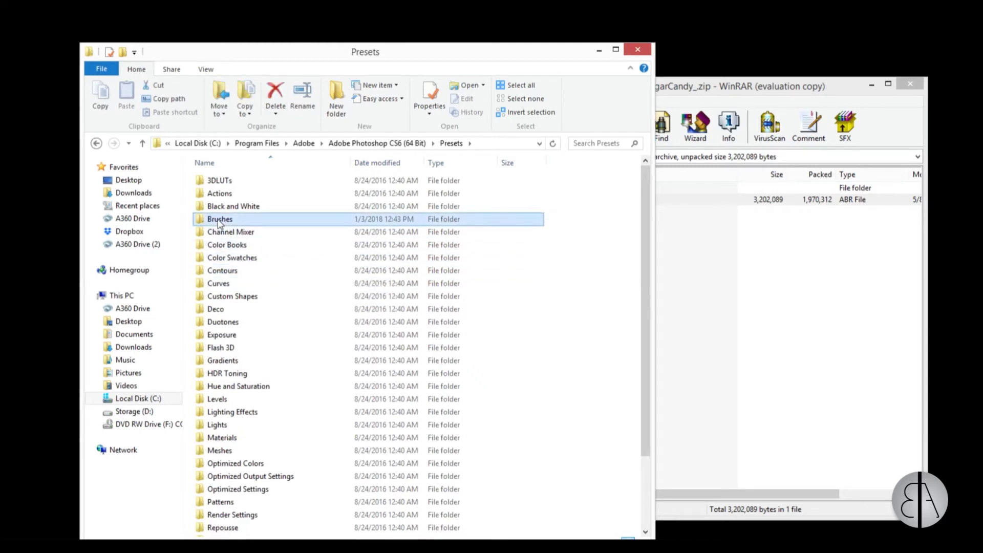
double_click(221, 223)
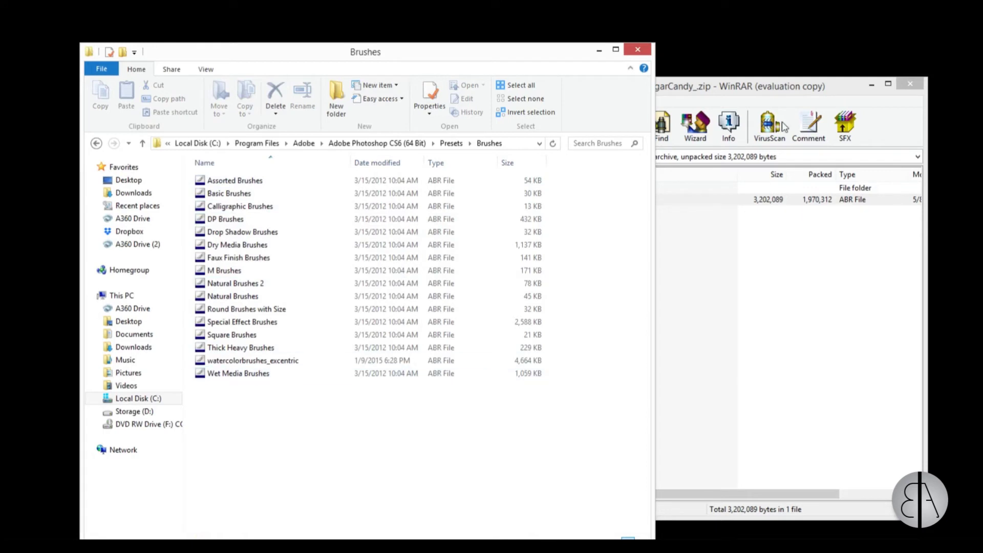
click(576, 202)
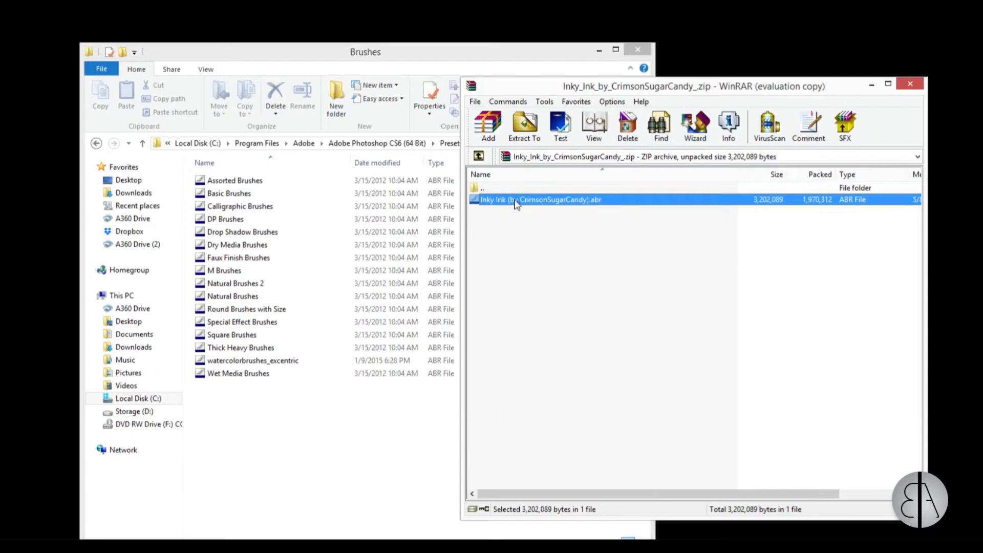
- Drag the Inky Ink .abr file from WinRAR into Presets\Brushes, granting administrator permission
mouse_move(517, 205)
mouse_down()
mouse_move(454, 329)
mouse_move(515, 204)
mouse_up()
drag(516, 204, 281, 407)
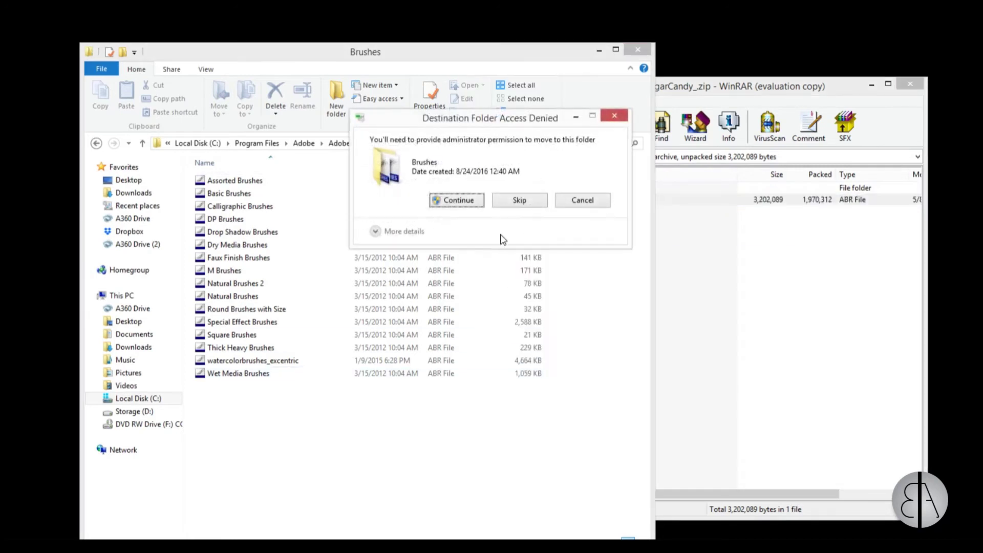
click(453, 202)
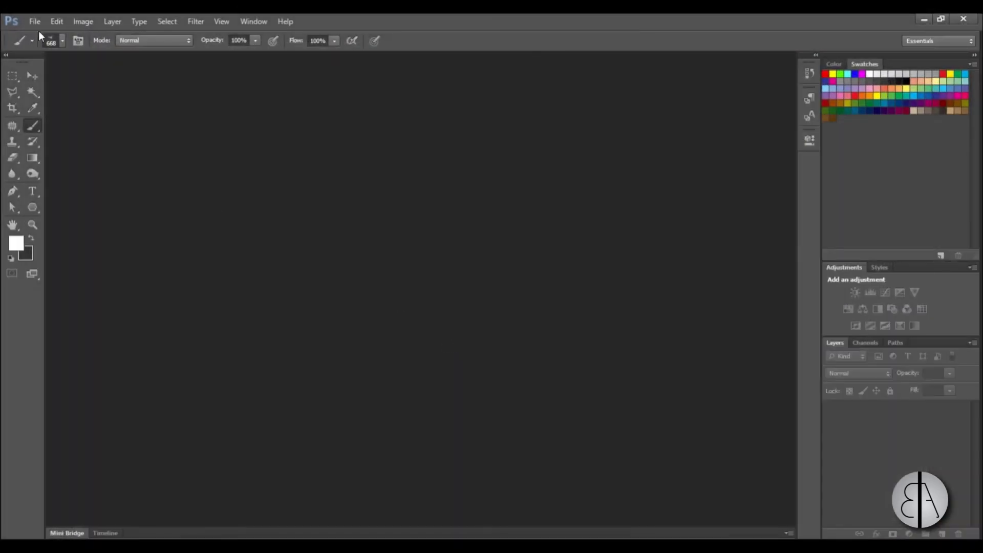
- Create a new blank document with default File > New settings and show the brush preset picker
click(35, 22)
click(57, 43)
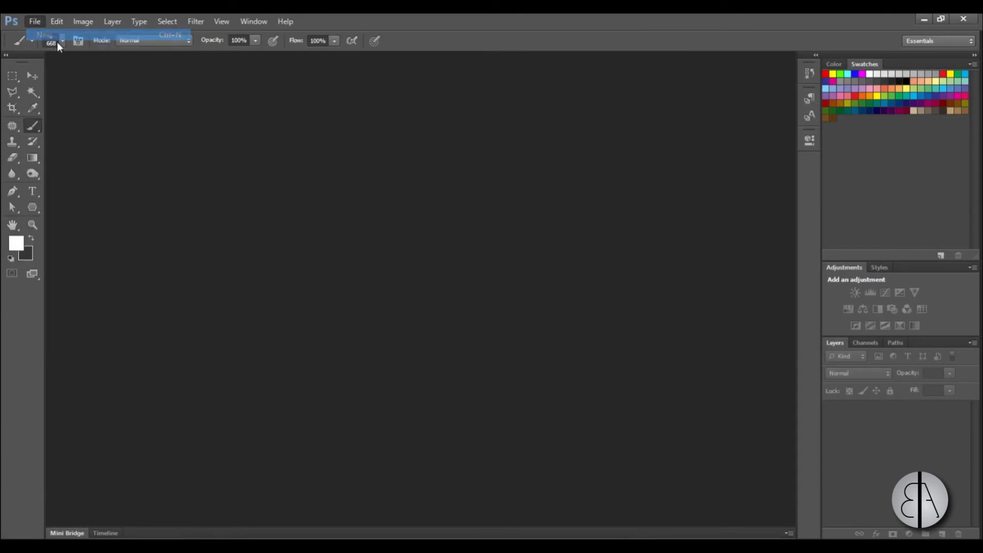
click(620, 207)
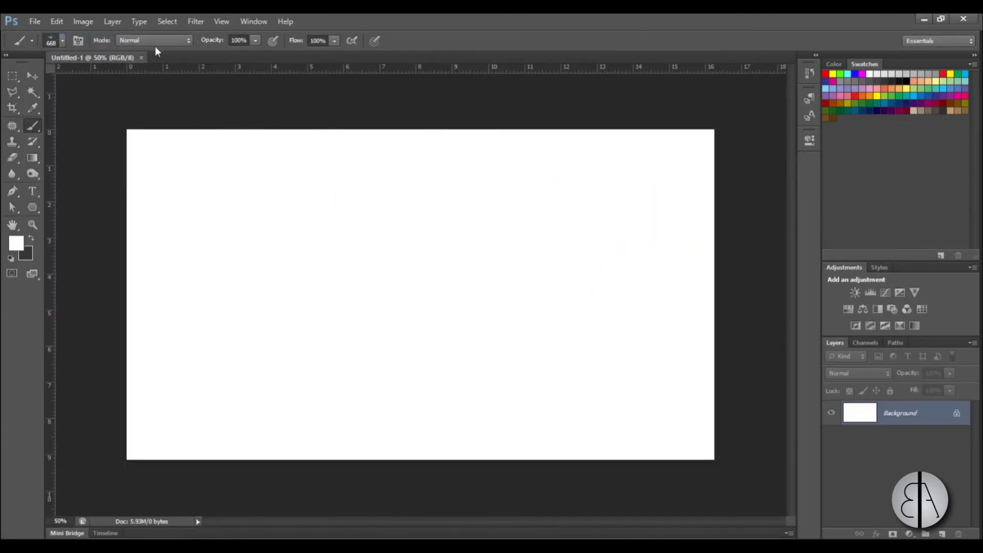
click(66, 43)
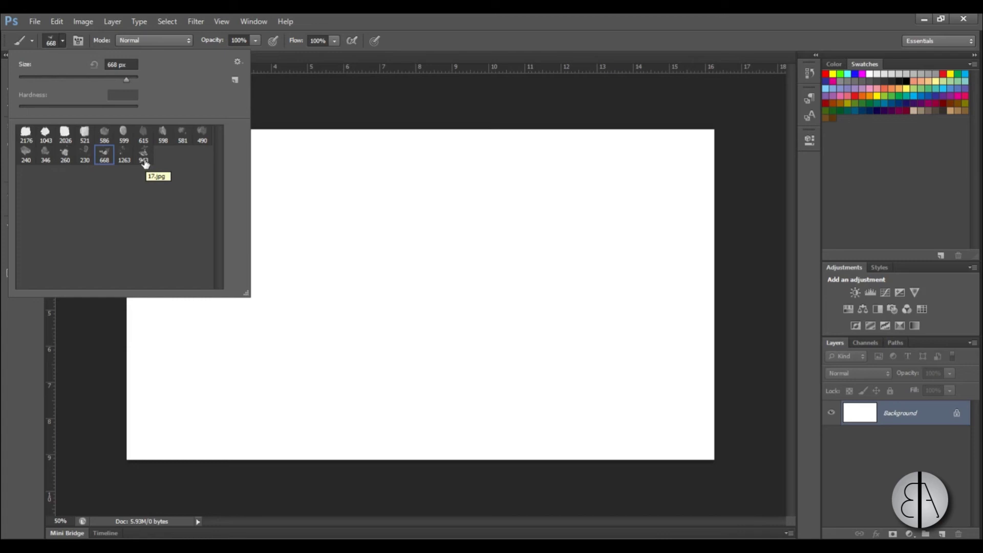
- Replace the brushes with the Inky Ink (by CrimsonSugarCandy) library and select its first brush
click(238, 62)
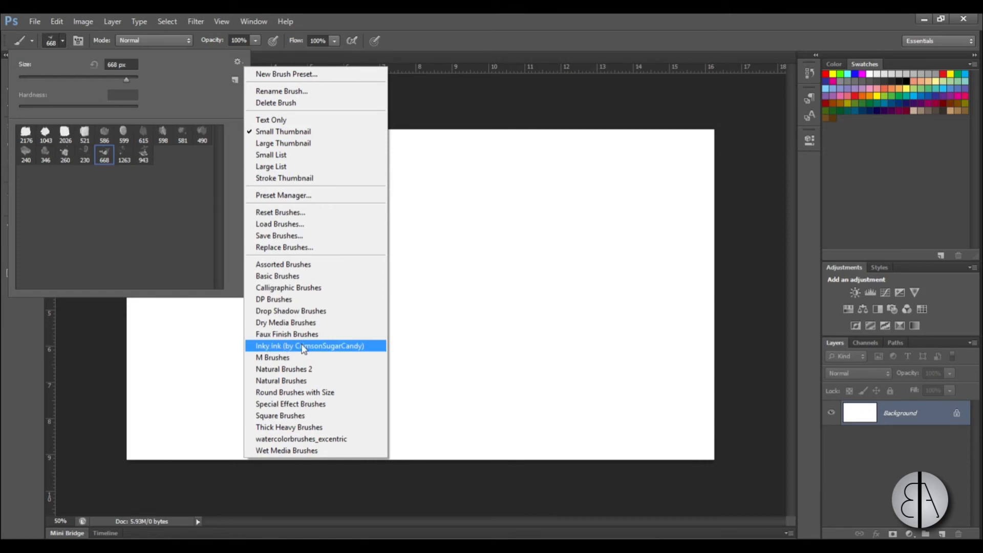
click(305, 349)
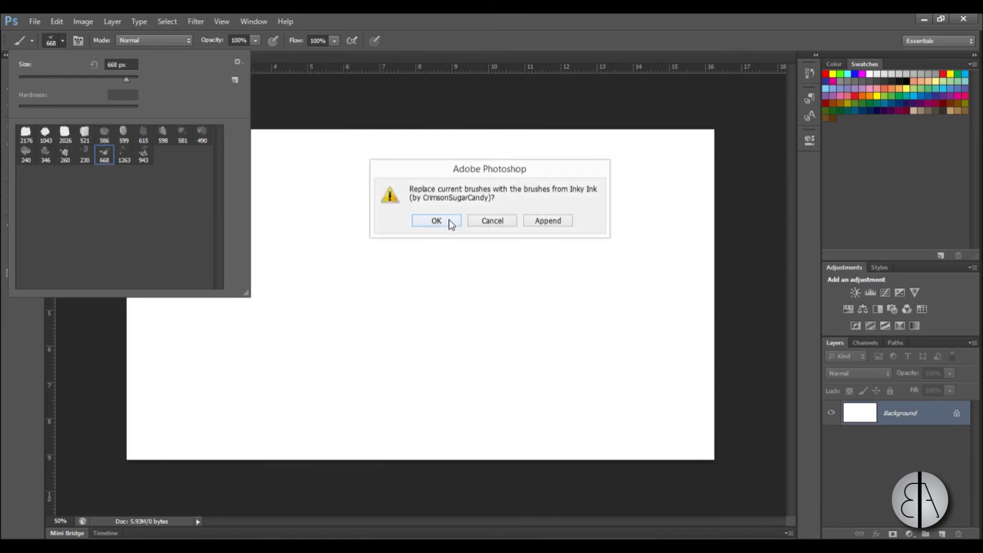
click(436, 220)
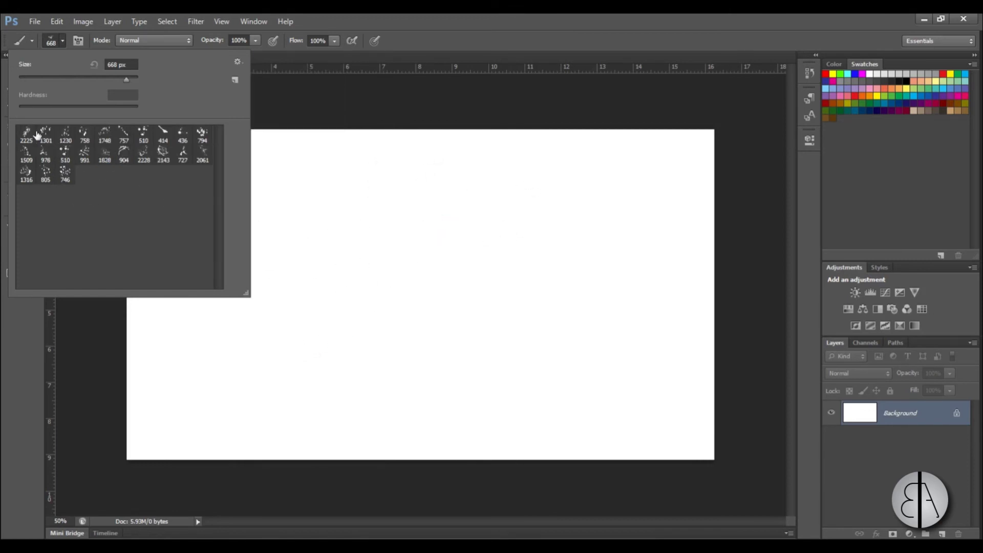
click(42, 135)
key(Return)
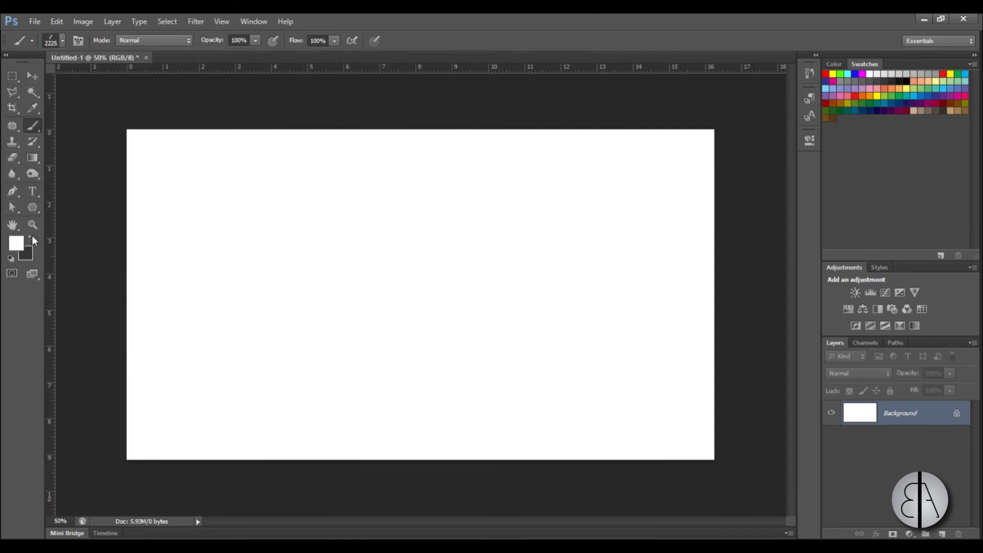
- Swap to a dark colour, set the brush to 257 px, and stamp two spatters
key(x)
click(62, 41)
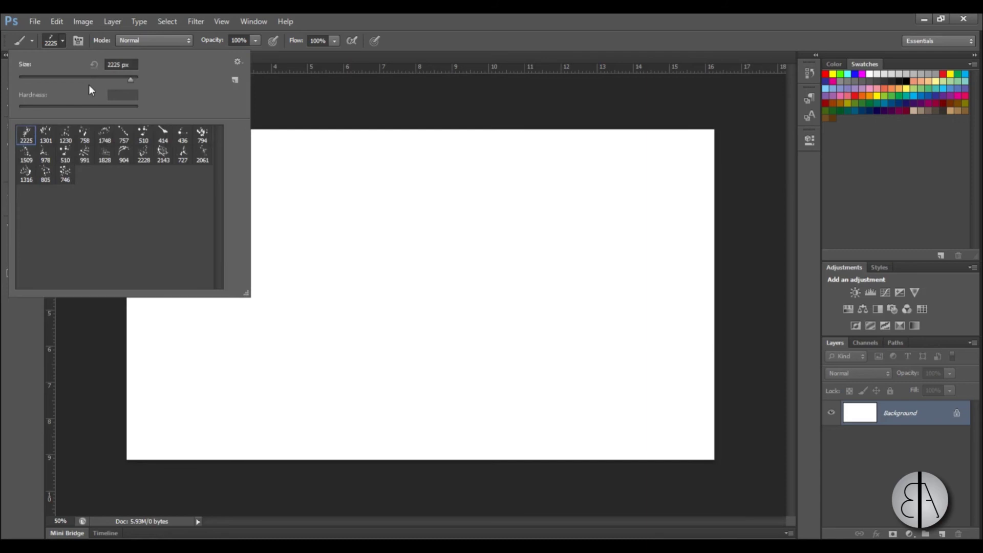
drag(88, 79, 56, 79)
text(257)
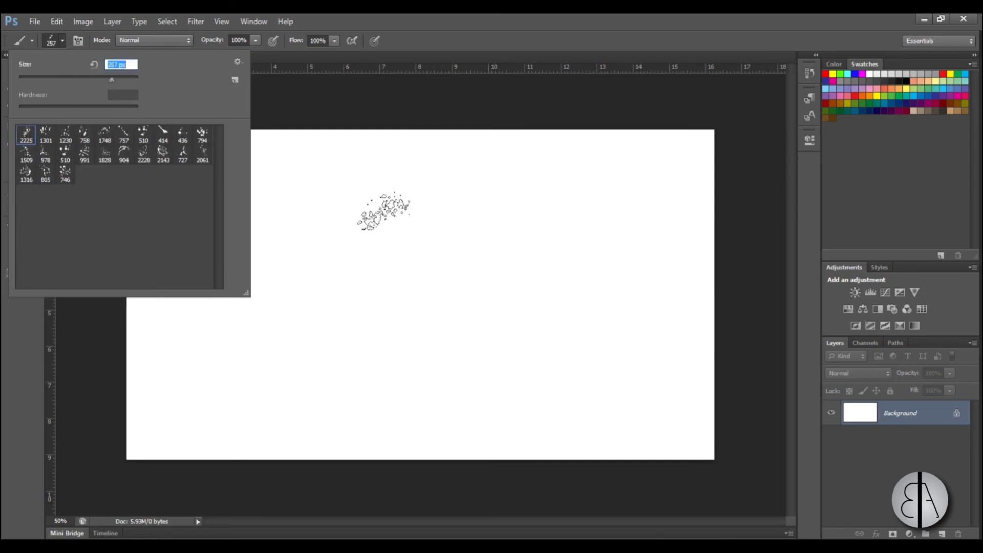
key(Return)
click(381, 215)
click(316, 285)
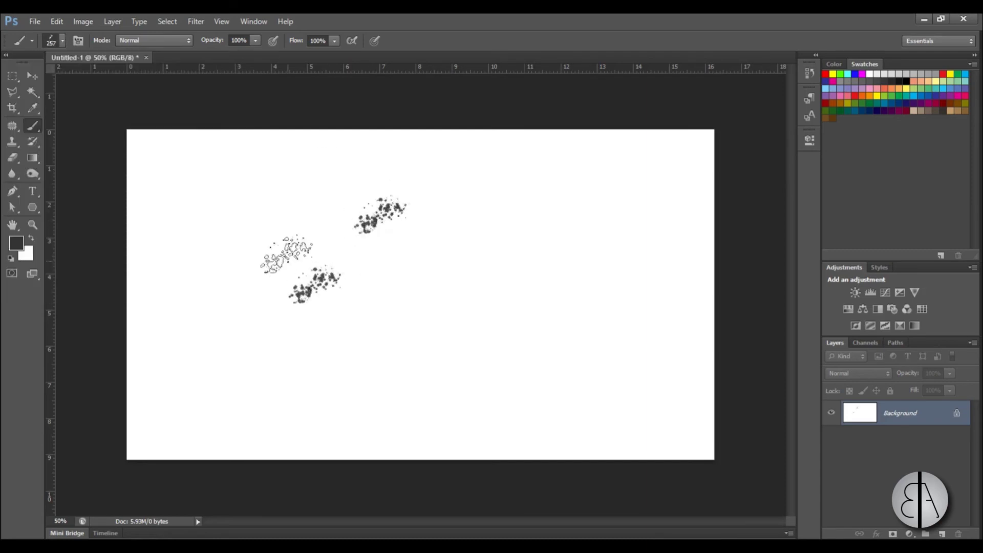
- Stamp two ink splashes near the centre with the 414 px splash brush
click(65, 41)
click(163, 136)
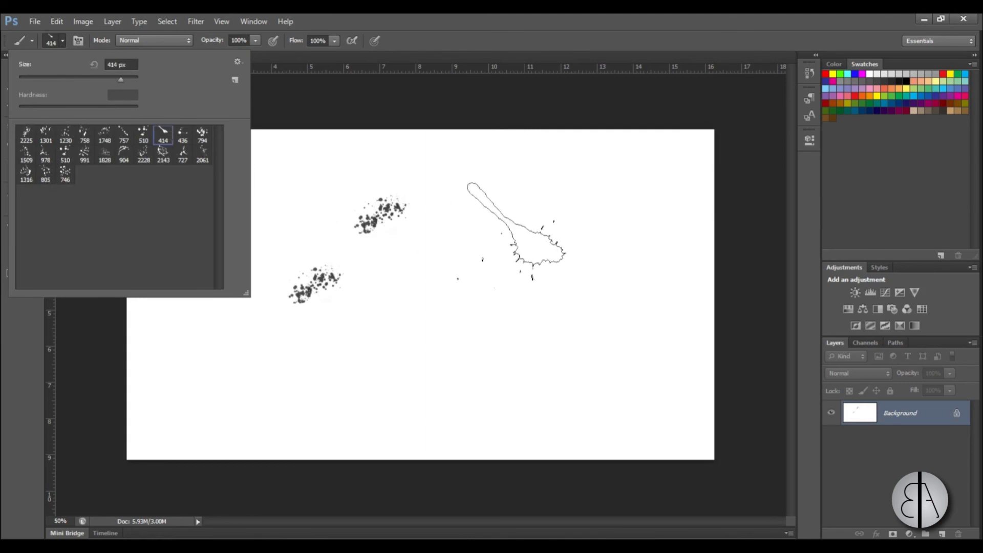
click(517, 225)
click(462, 330)
- Paint a large splatter across the canvas with the 2143 px brush
click(65, 41)
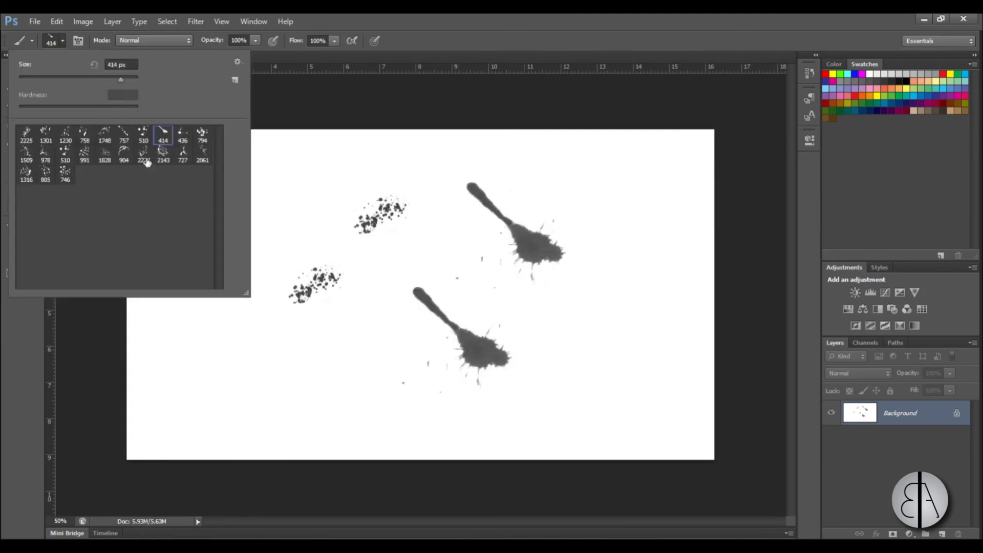
click(144, 157)
click(414, 299)
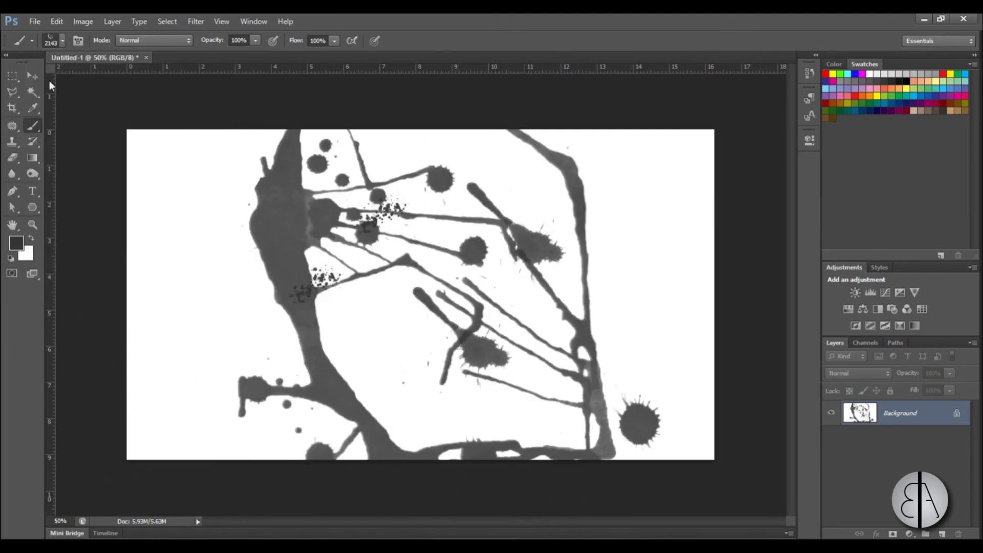
click(32, 76)
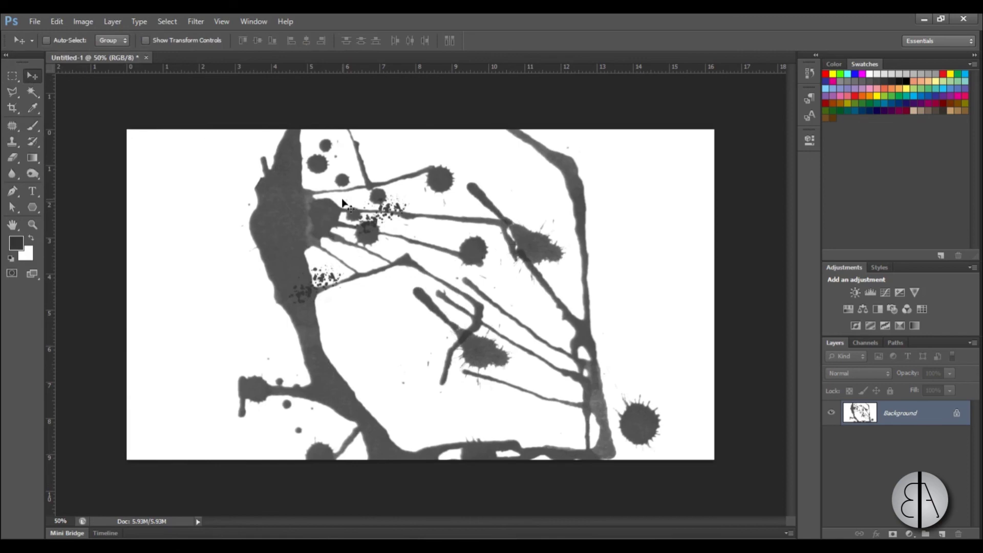